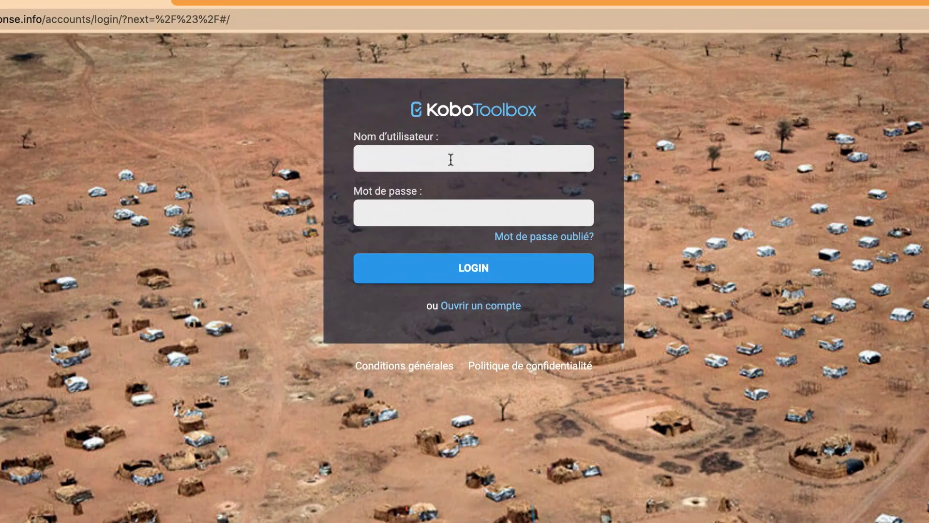
Log in to KoboToolbox with the saved username and password.
click(449, 124)
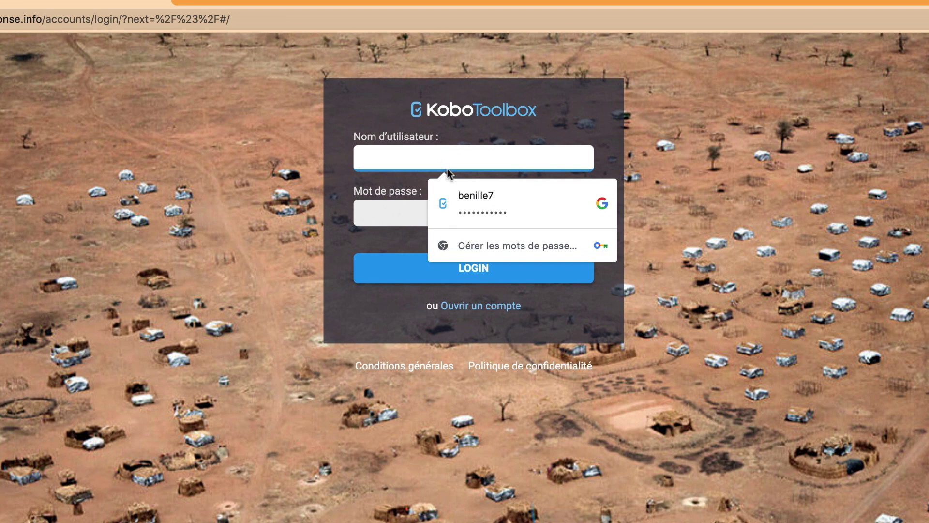
click(478, 200)
click(429, 218)
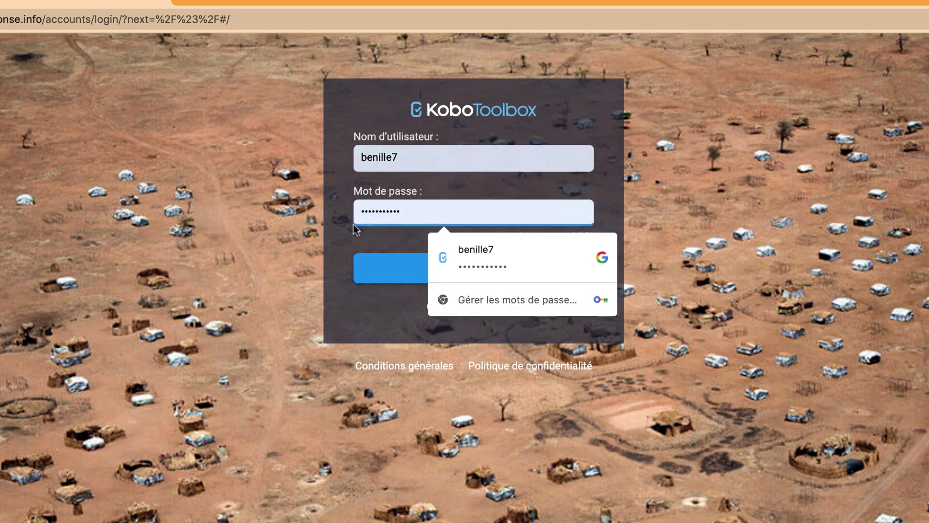
click(334, 227)
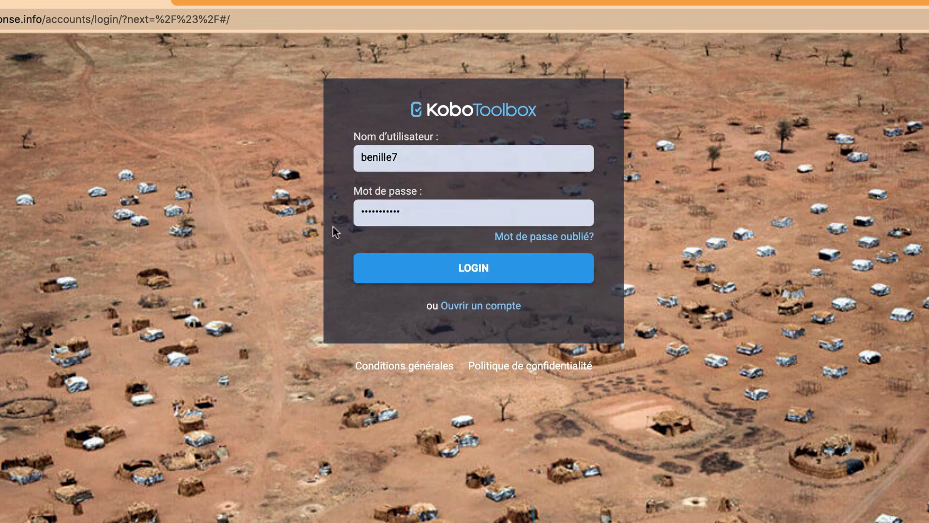
click(544, 270)
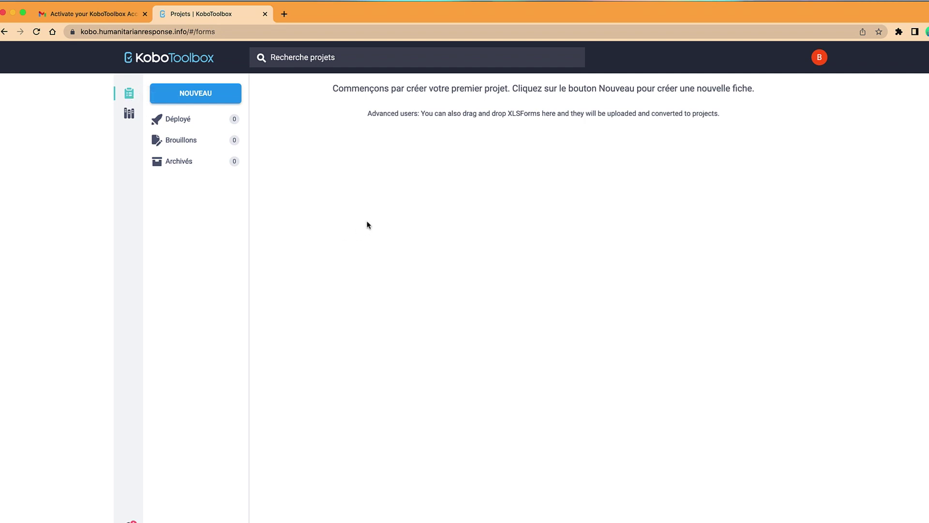
Start a new project using the Build from scratch source.
click(208, 99)
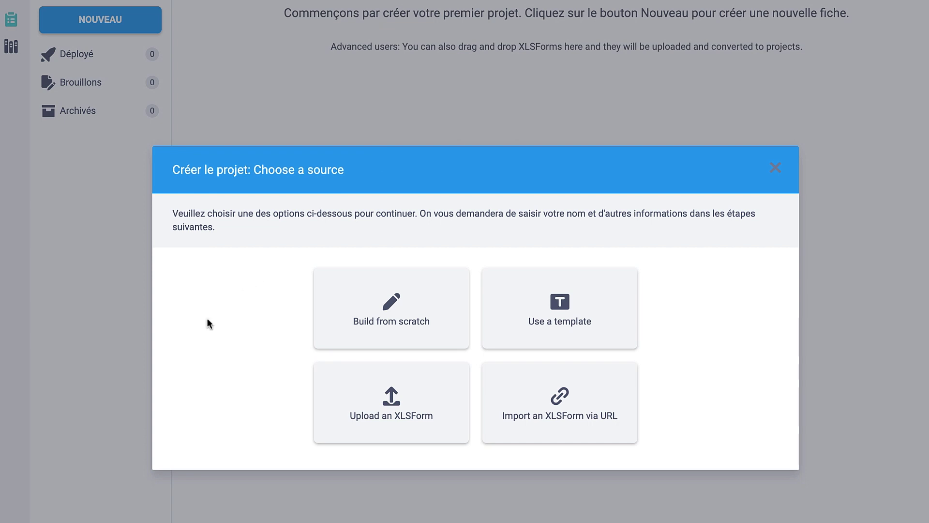
triple_click(418, 174)
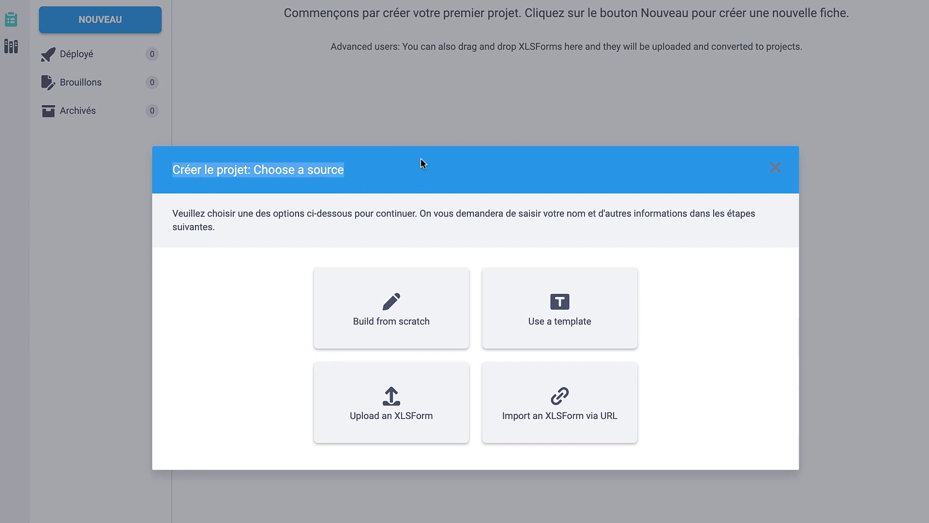
click(227, 317)
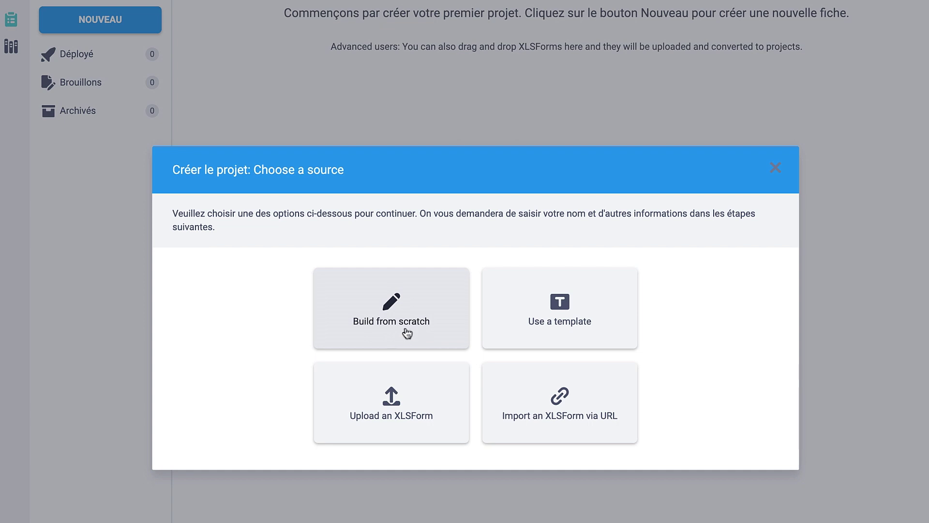
click(390, 315)
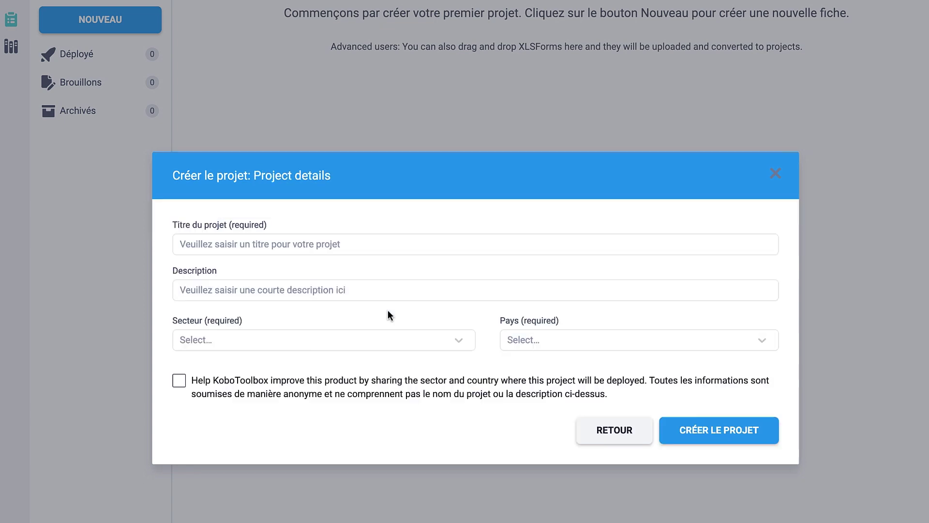
Enter FORMATION as the project title and CREATION DE QUESTIONNAIRES SIMPLES as its description.
click(237, 246)
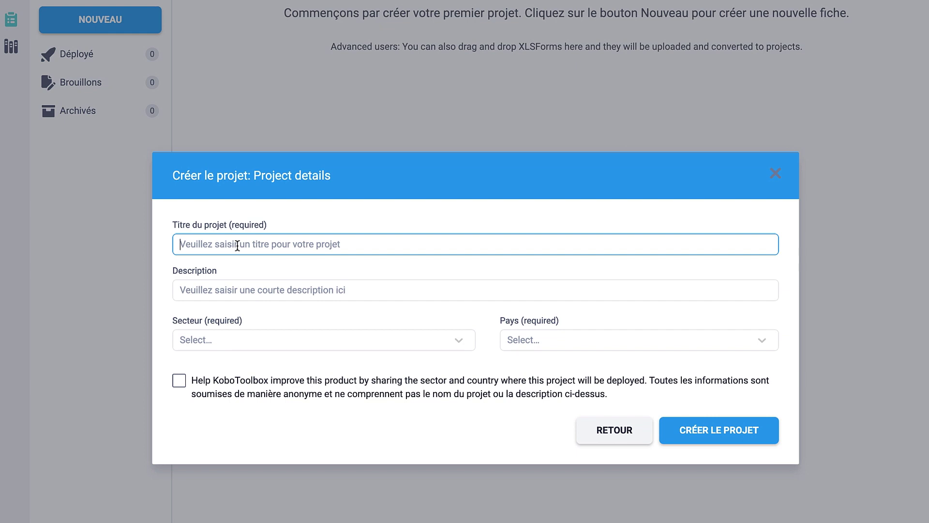
text(FORMATION)
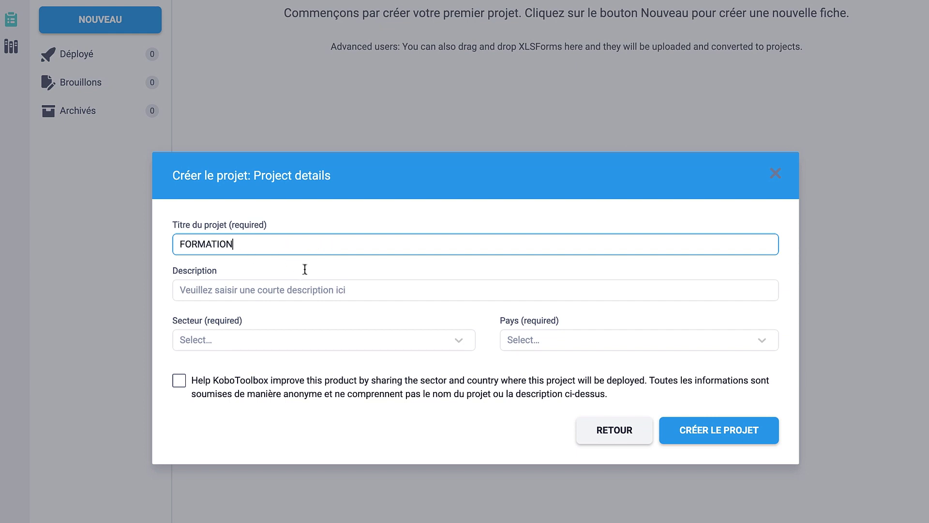
click(278, 290)
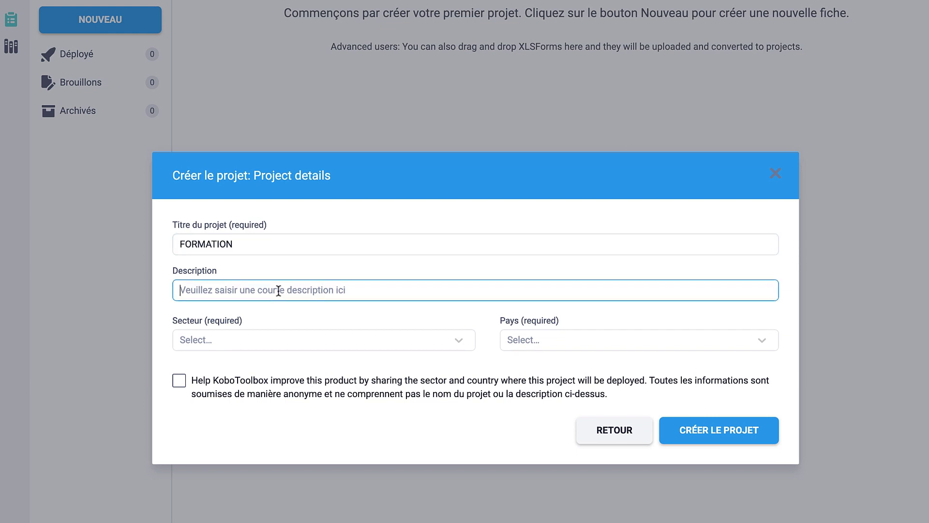
text(CREATION DE QUESTIONNAIRES SIMPLES)
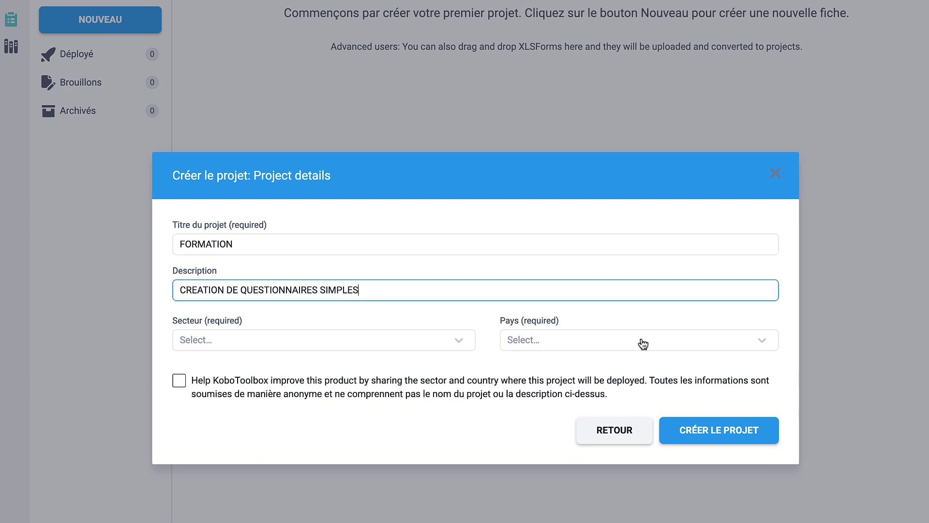
Set the sector to Public Administration and the country to Afghanistan, and create the project.
click(459, 343)
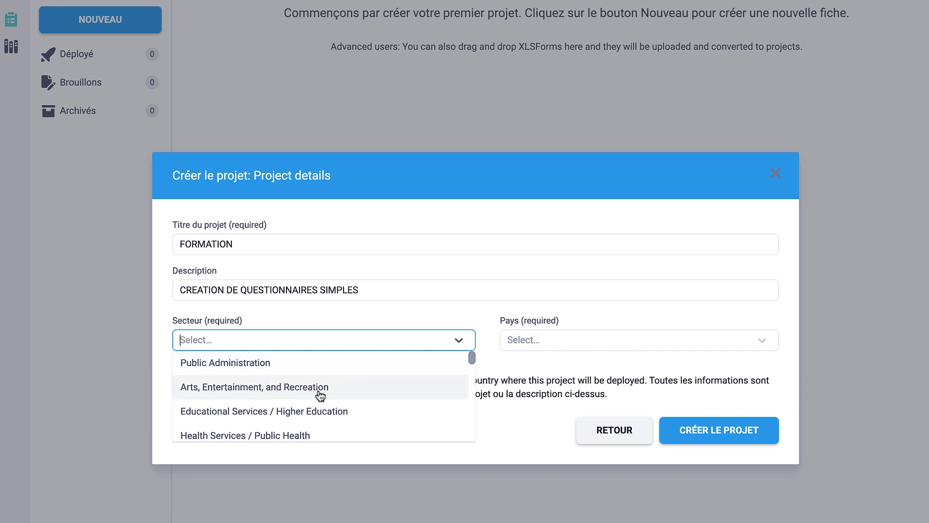
click(245, 363)
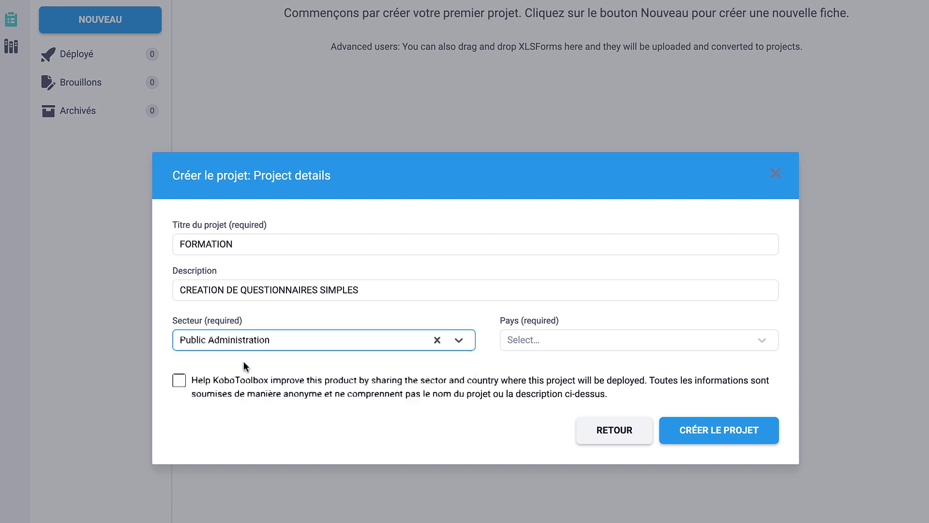
click(601, 349)
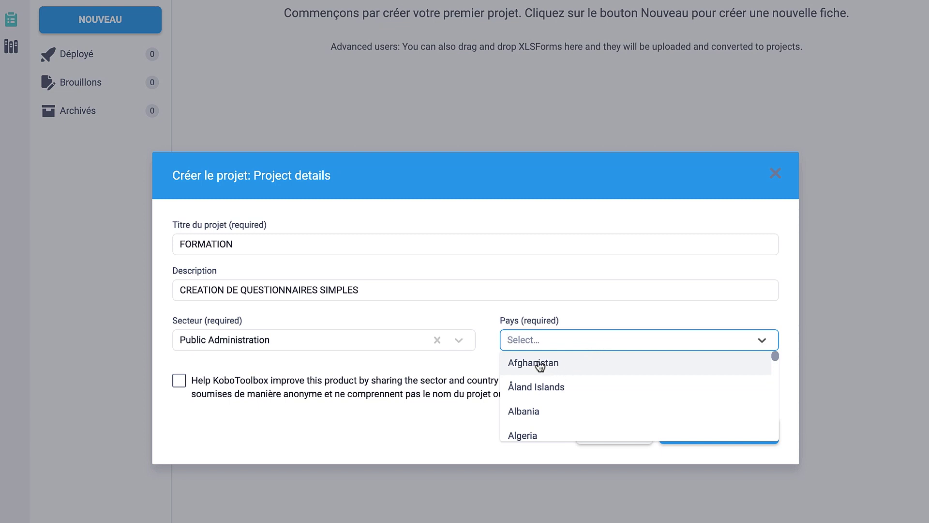
click(545, 364)
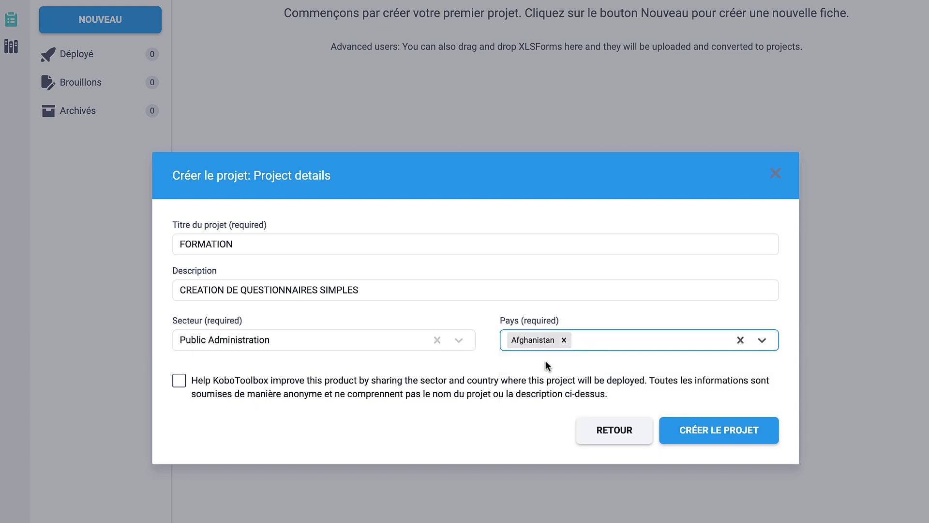
click(466, 417)
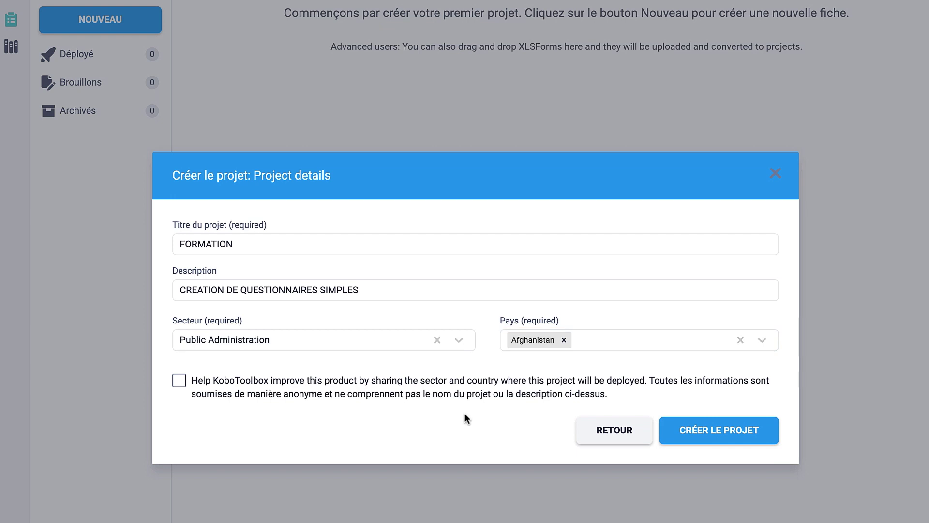
click(705, 431)
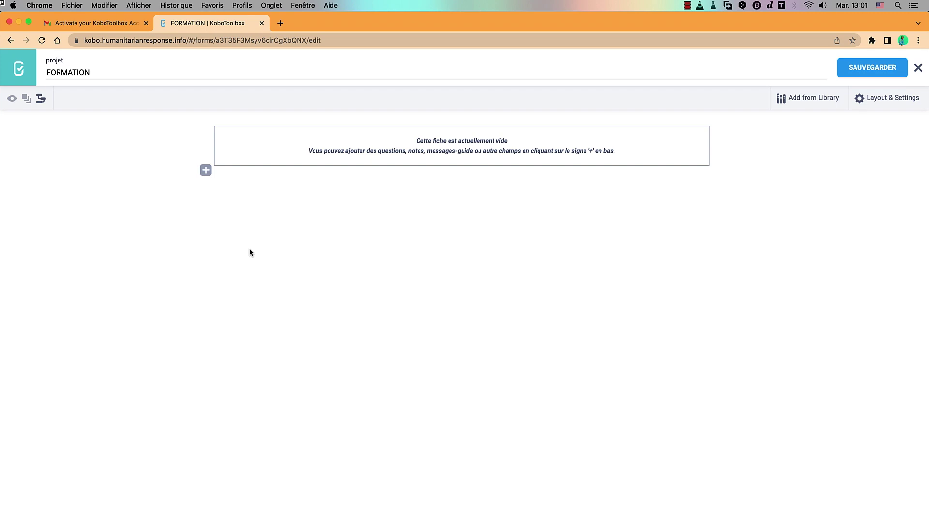
Add a first question labelled "Nom" to the empty form, with Texte as its question type.
click(206, 171)
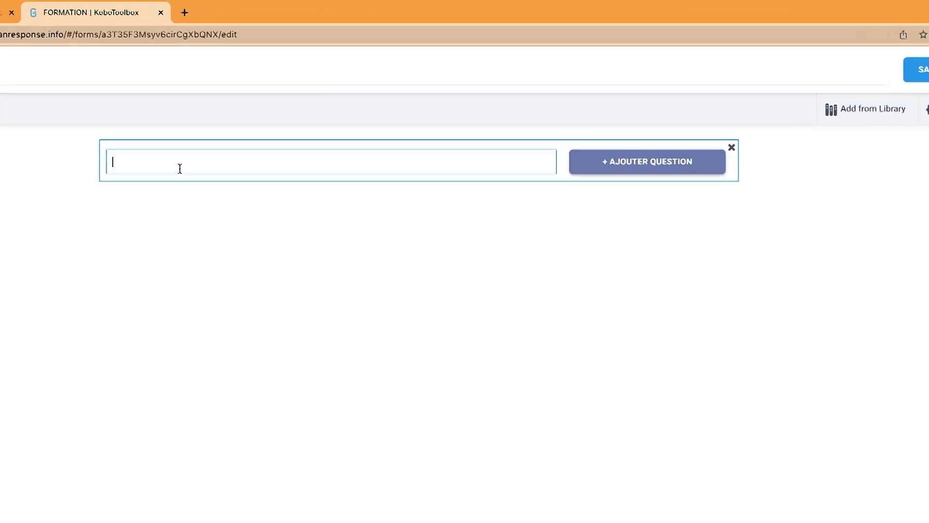
text(Nom)
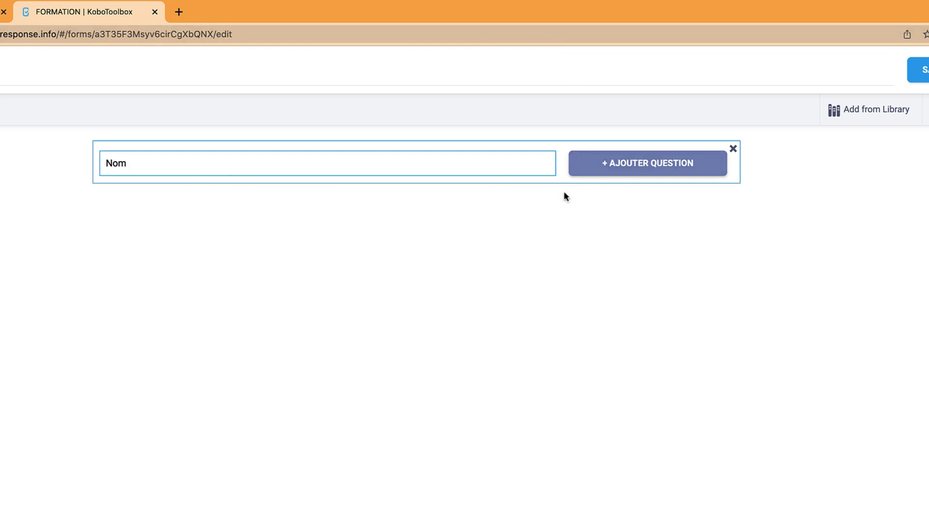
click(643, 169)
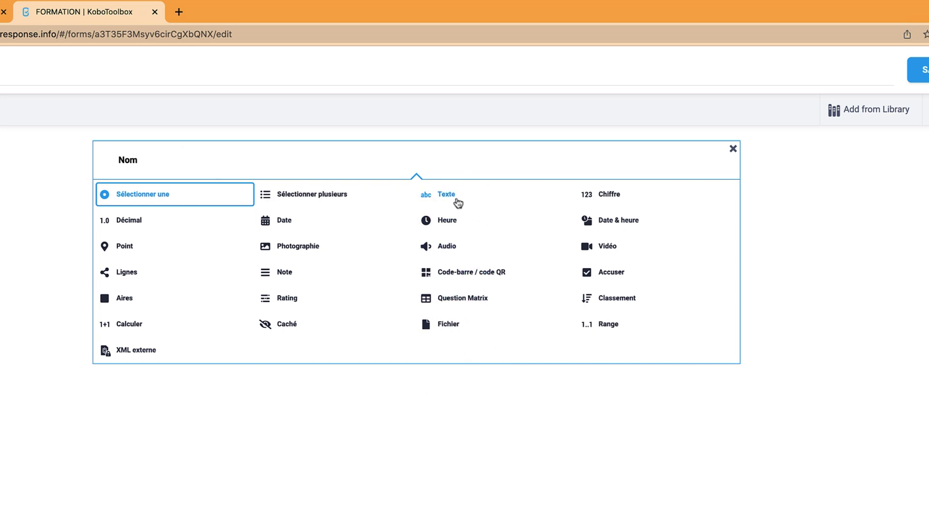
click(447, 195)
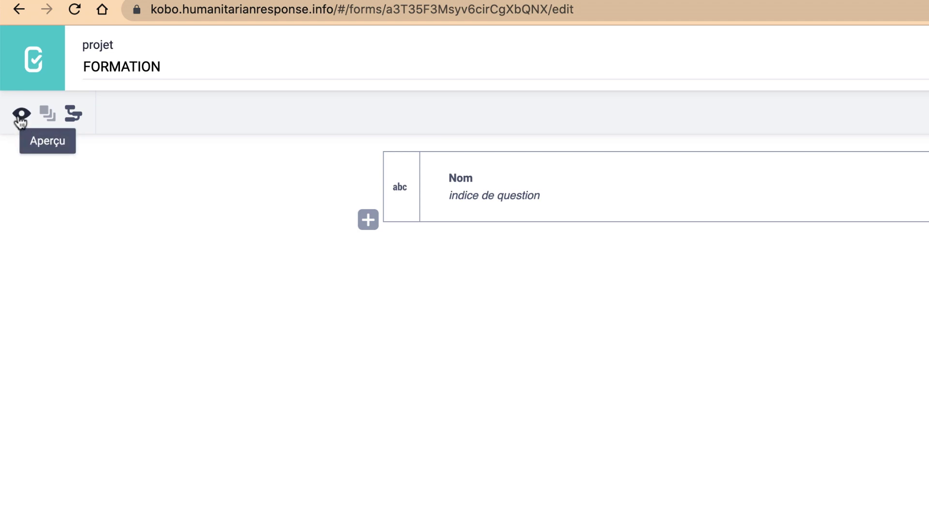
Add a question labelled "Prénom" below the Nom question, with Texte as its question type.
click(368, 220)
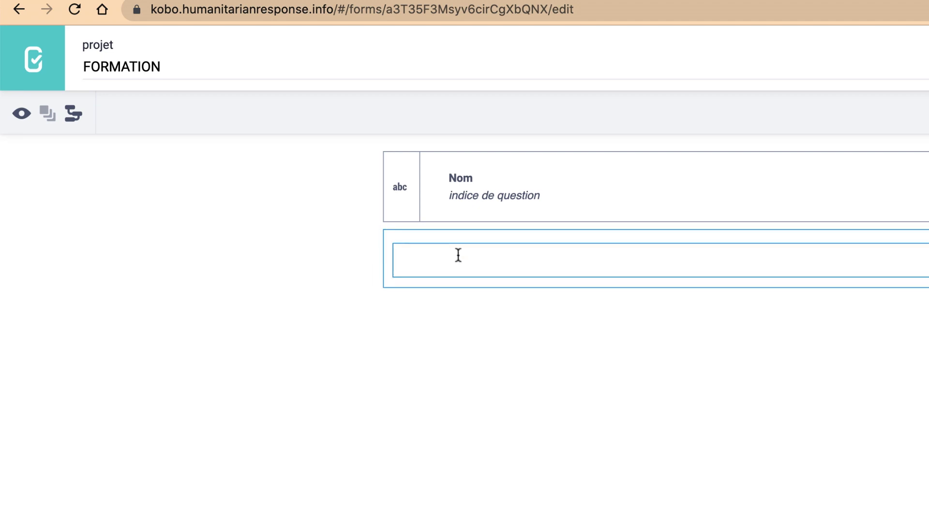
text(P)
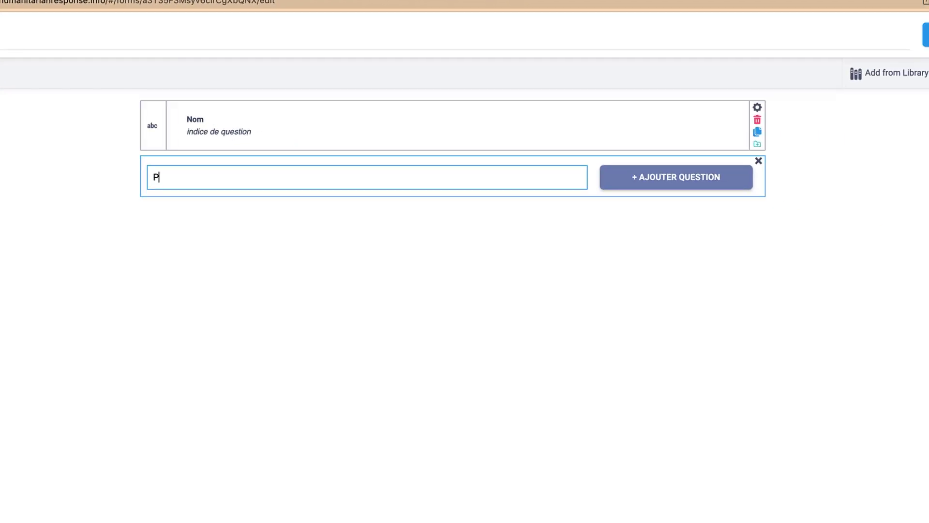
text(rénom)
click(695, 182)
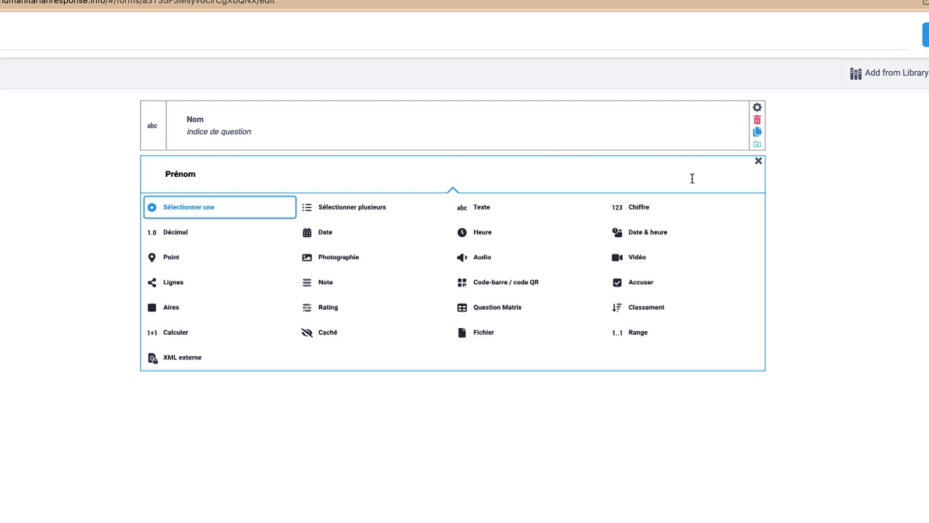
click(480, 210)
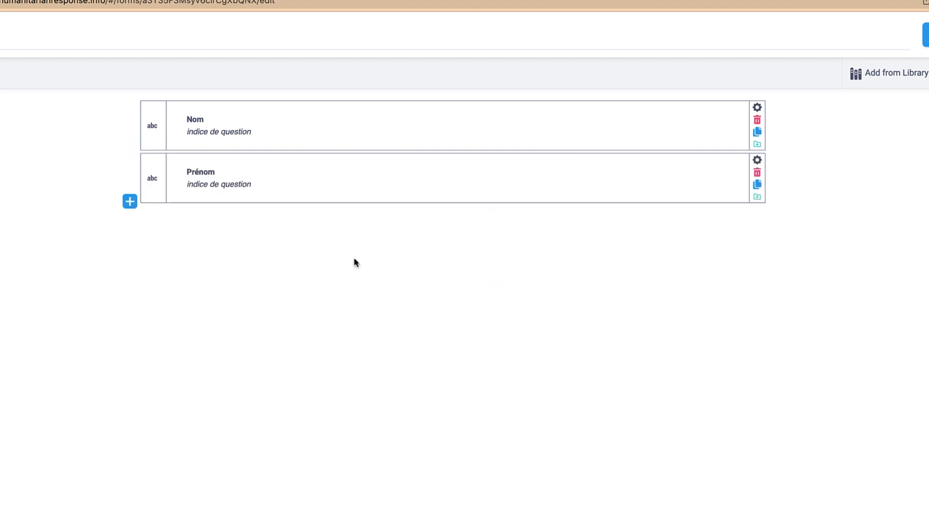
Add a question labelled "Age" of type Chiffre below the Prénom question and save the form.
click(129, 201)
text(Age)
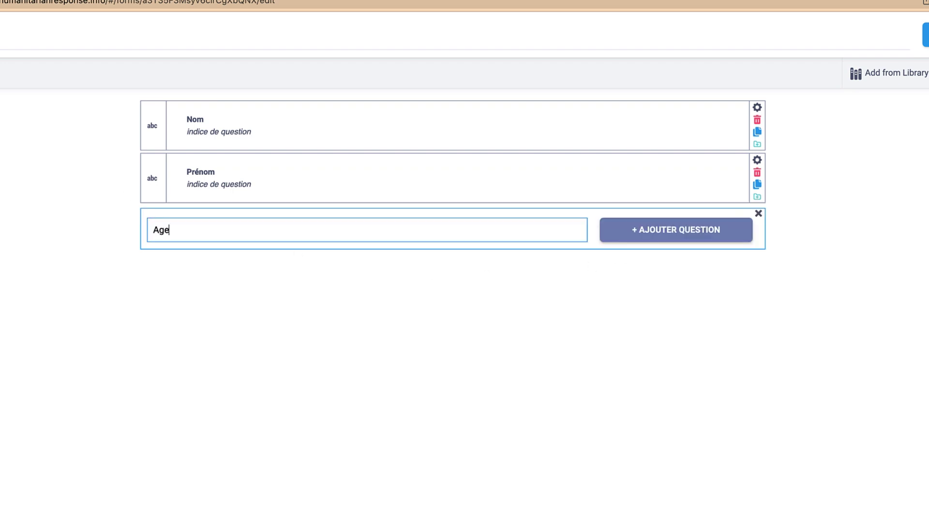
click(658, 231)
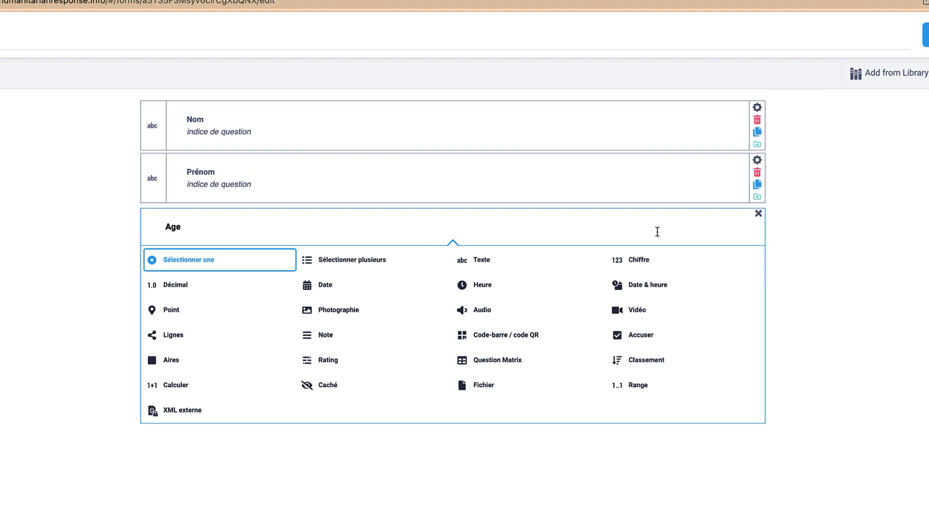
click(637, 259)
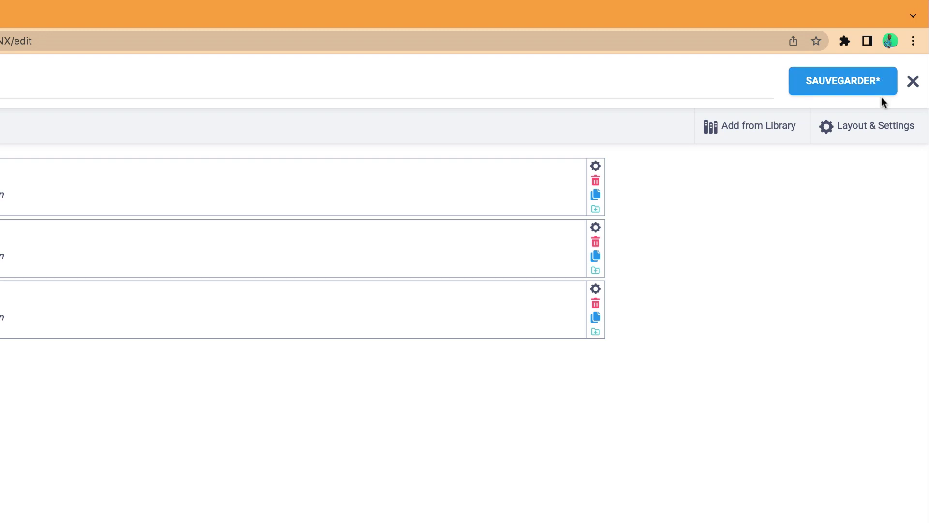
click(852, 84)
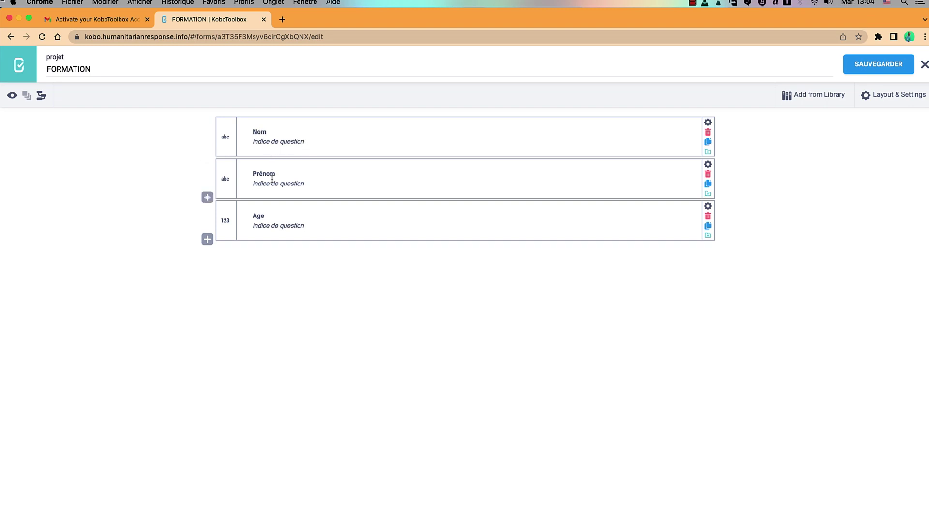
Preview the form and fill in the respondent's last name and first name in the Nom and Prénom fields.
click(13, 96)
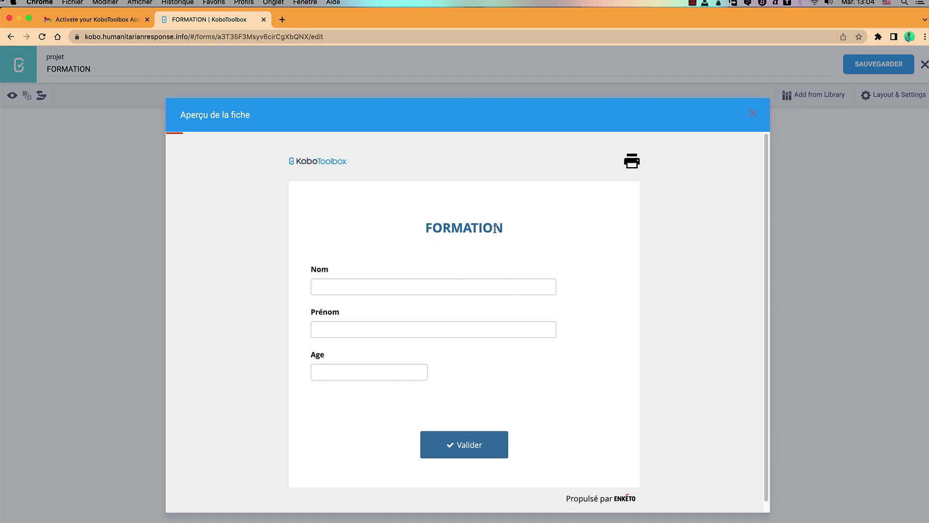
click(325, 285)
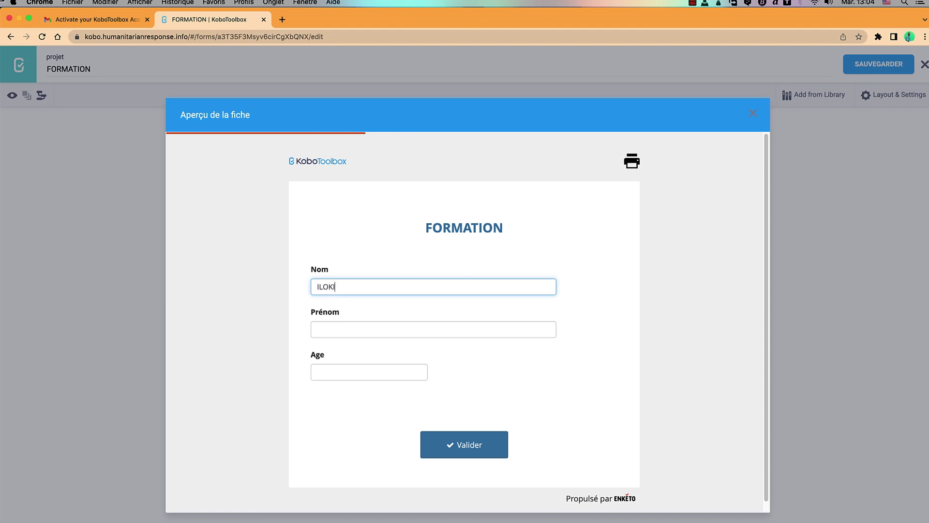
click(321, 335)
text(BENILLE)
Enter 35 as the age in the form preview and validate the completed form.
click(325, 372)
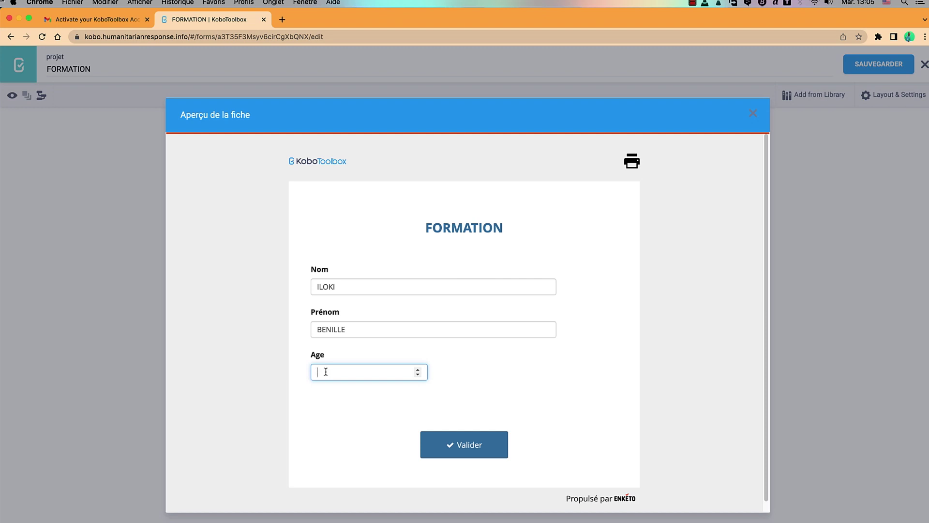
text(23)
key(BackSpace)
key(BackSpace)
click(341, 401)
click(337, 374)
text(35)
click(520, 393)
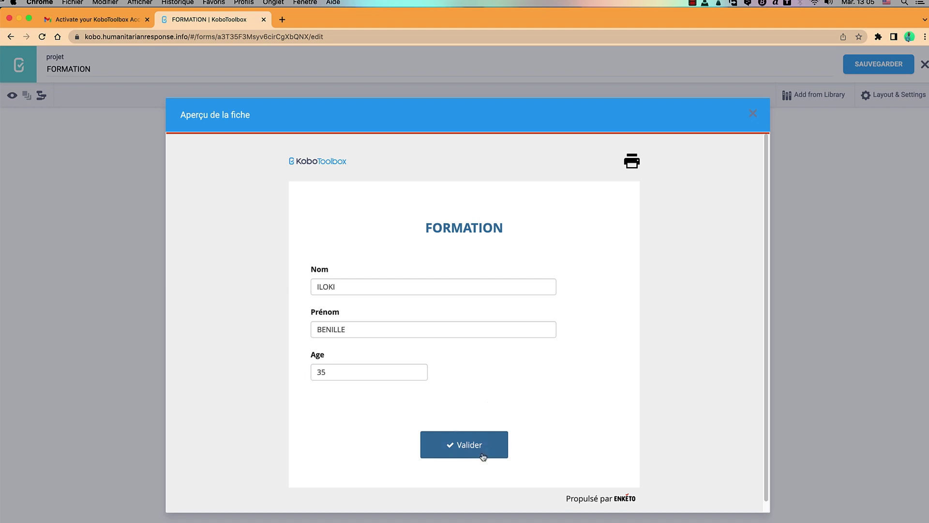
click(466, 446)
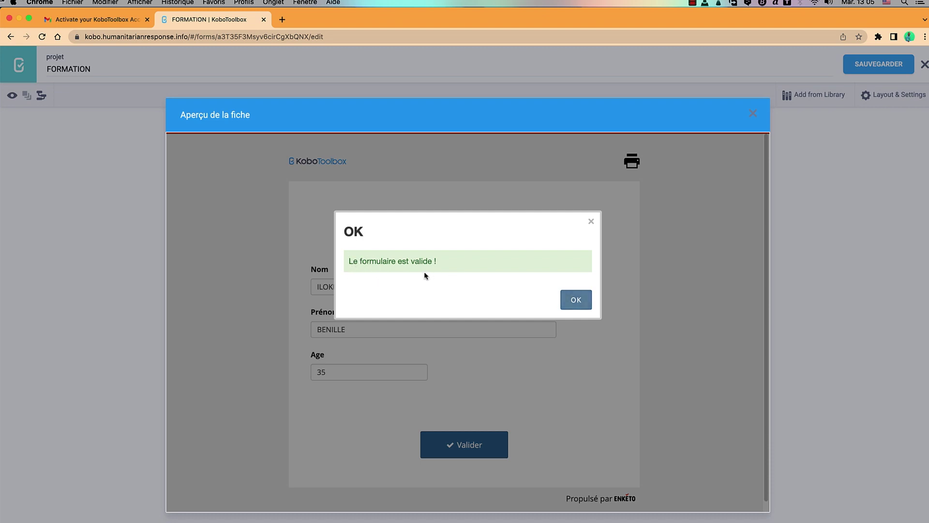
Dismiss the validation message, close the form preview and exit the form editor back to the FORMATION project page.
click(576, 301)
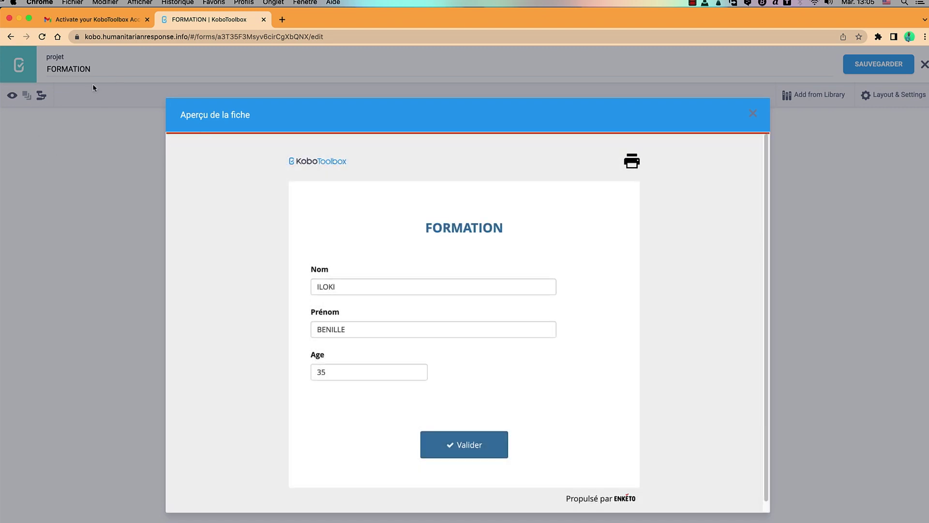
click(754, 116)
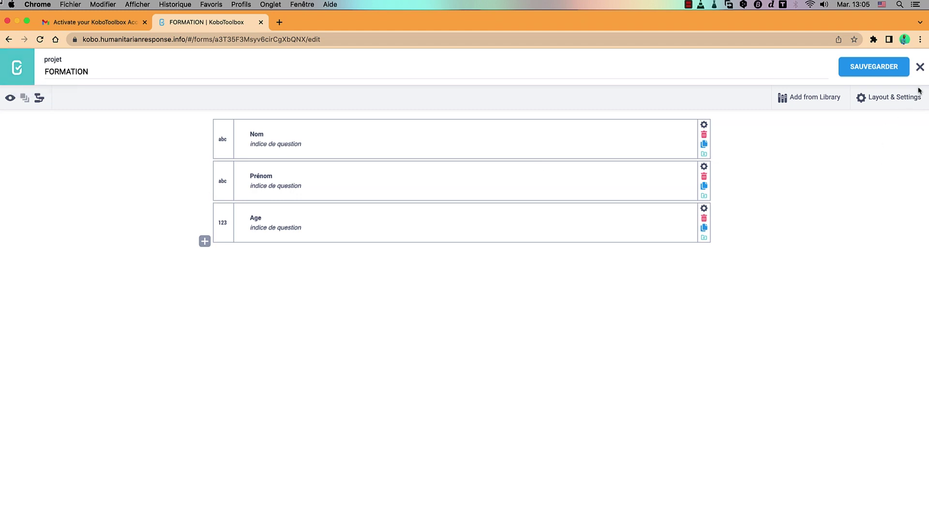
click(920, 67)
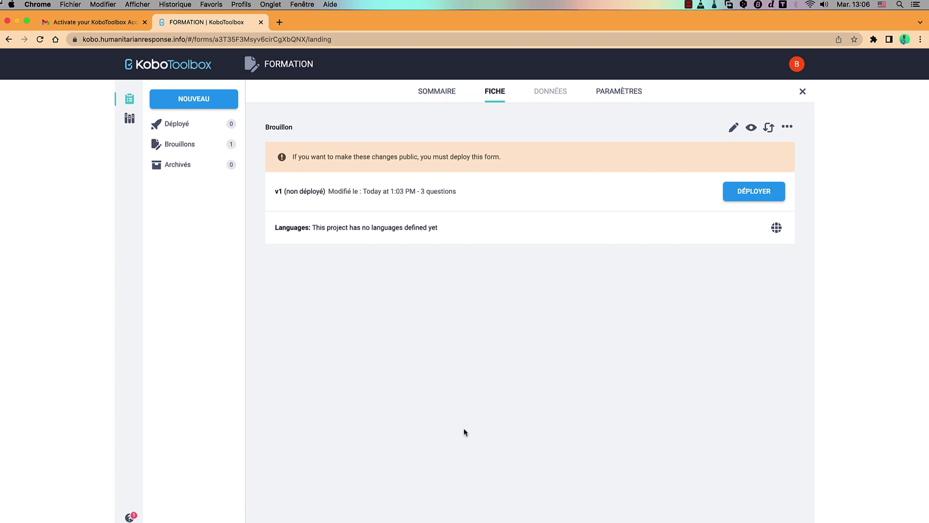
Show the draft projects under Brouillons and reopen the FORMATION draft form for editing.
click(182, 145)
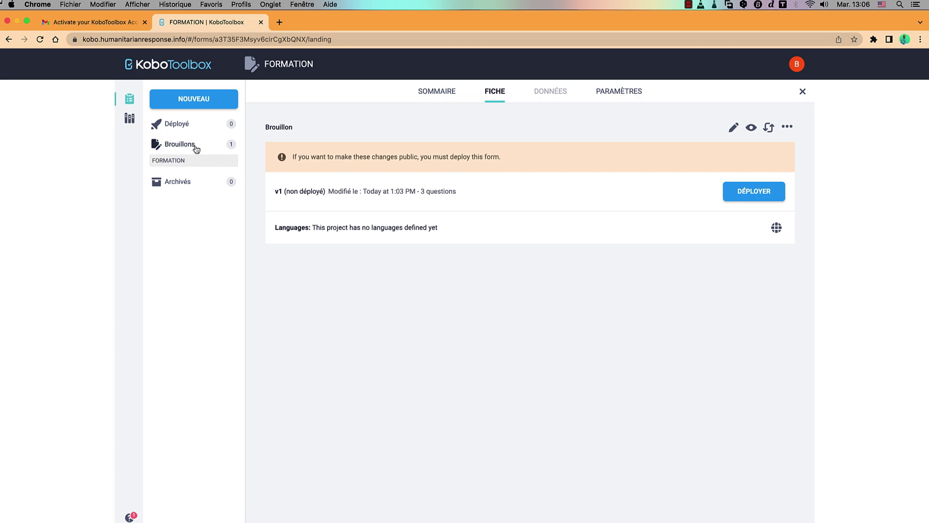
click(183, 146)
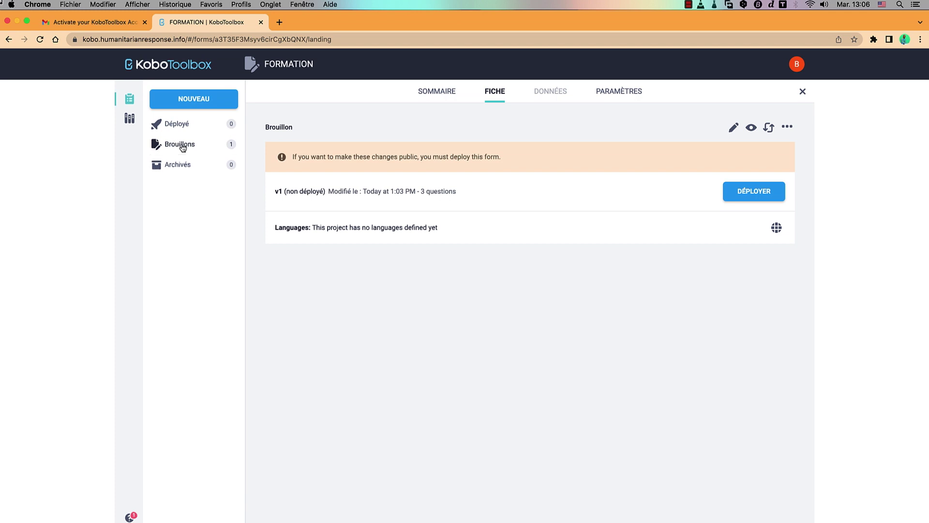
click(182, 146)
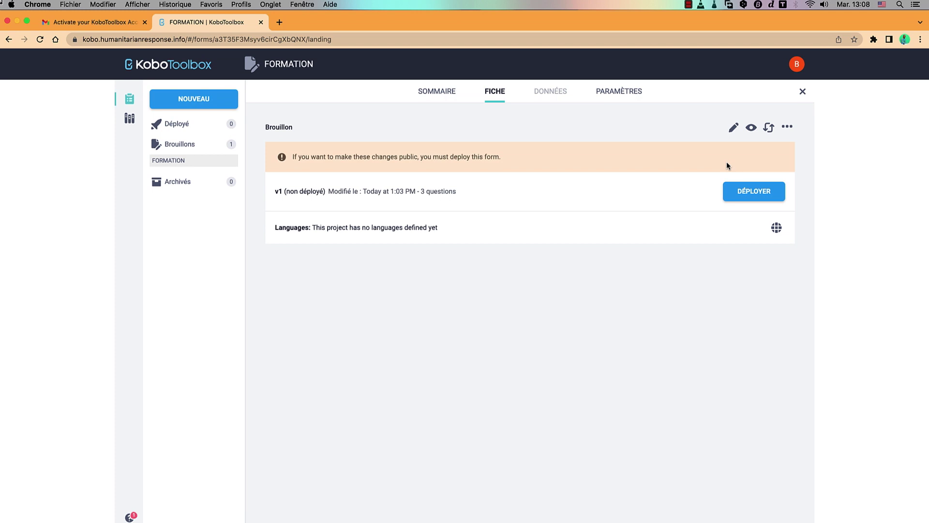
click(734, 128)
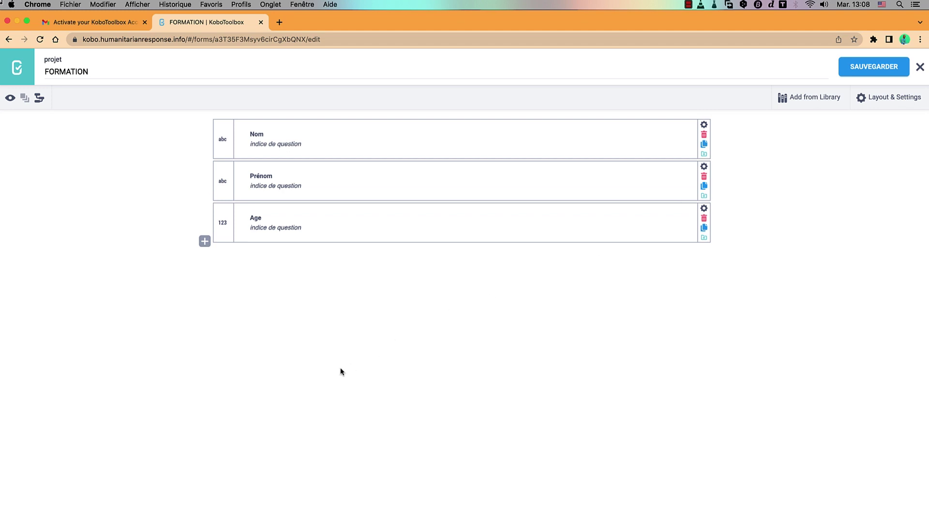